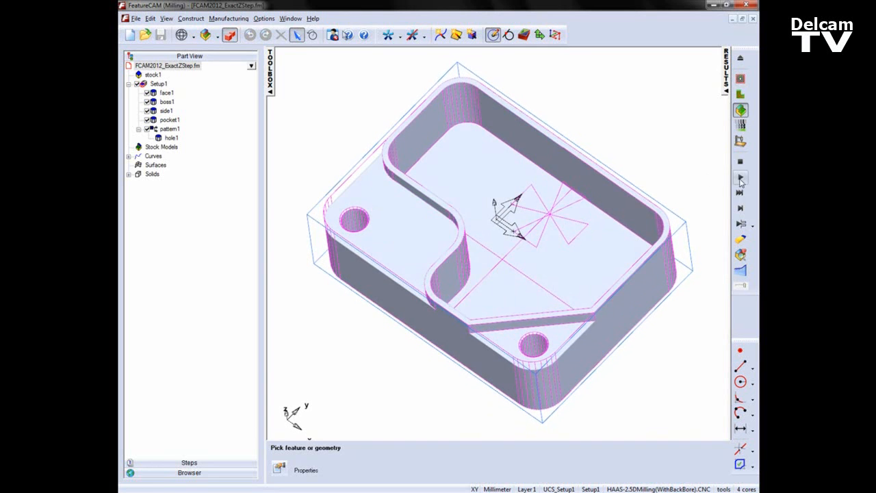
- Run the 3D simulation of all Setup1 features, and clear the simulation result
{"action": "left_click", "coordinate": [740, 177]}
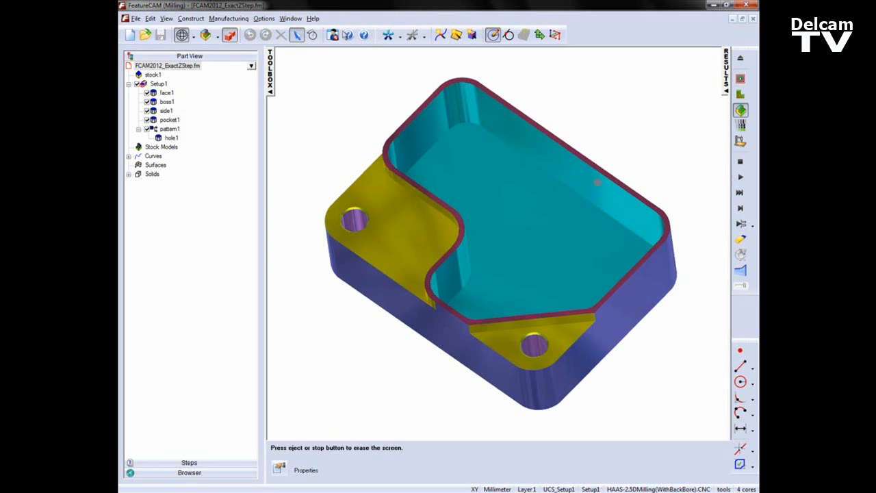
{"action": "left_click", "coordinate": [740, 162]}
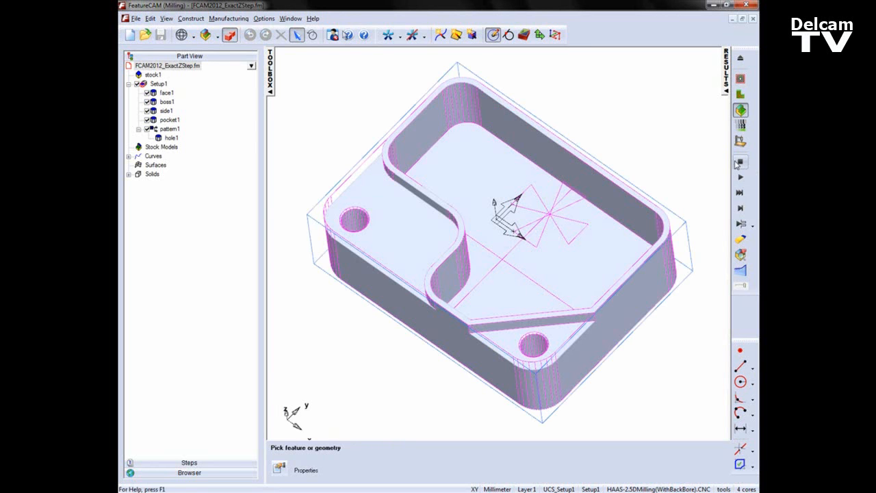
- Isolate pocket1 in the graphics view and leave it as the only enabled feature in Setup1
{"action": "left_click", "coordinate": [170, 120]}
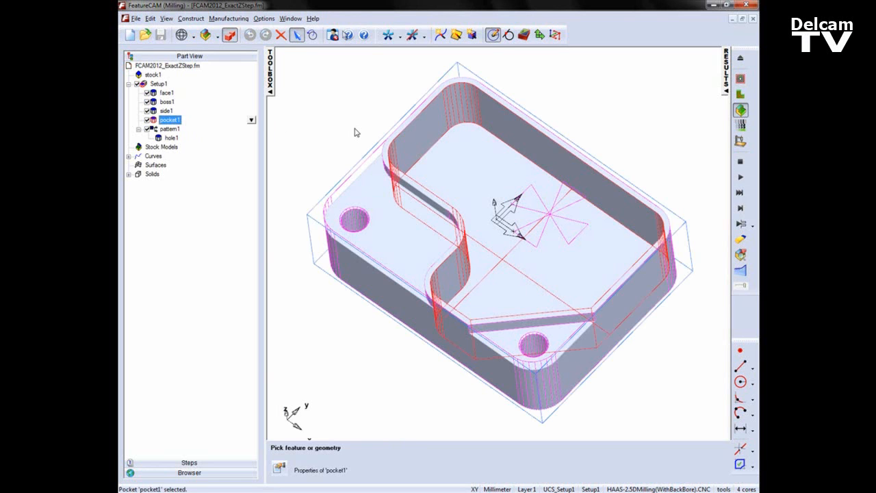
{"action": "key", "text": "ctrl+w"}
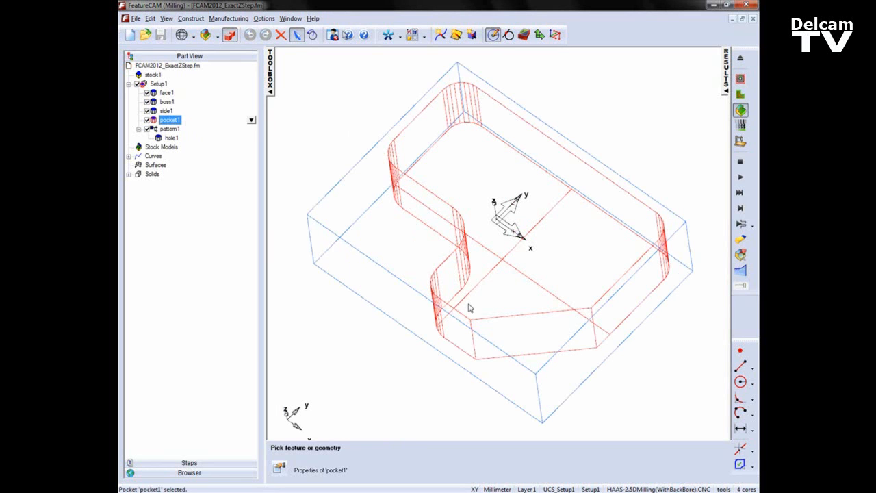
{"action": "left_click", "coordinate": [137, 83]}
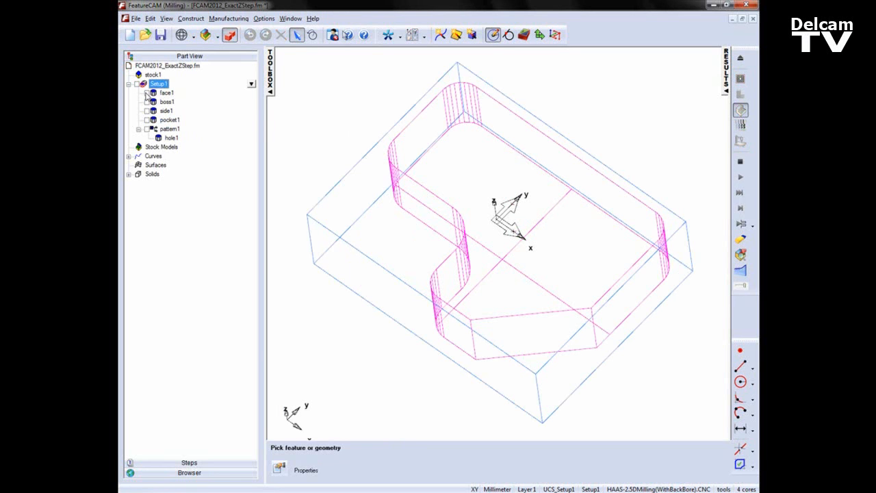
{"action": "left_click", "coordinate": [147, 120]}
- Run a centerline simulation of pocket1 to show its toolpath
{"action": "middle_click_drag", "start_coordinate": [537, 270], "coordinate": [520, 250]}
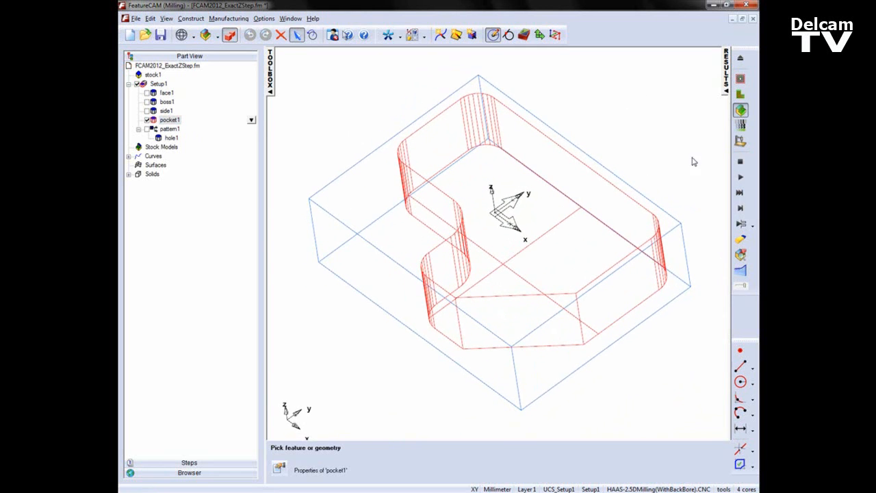
{"action": "left_click", "coordinate": [740, 78]}
{"action": "left_click", "coordinate": [741, 178]}
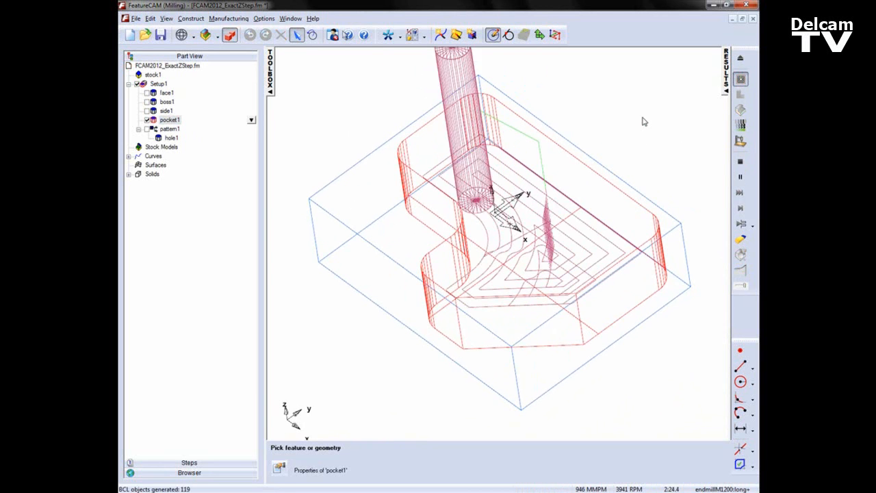
{"action": "middle_click_drag", "start_coordinate": [495, 297], "coordinate": [513, 303]}
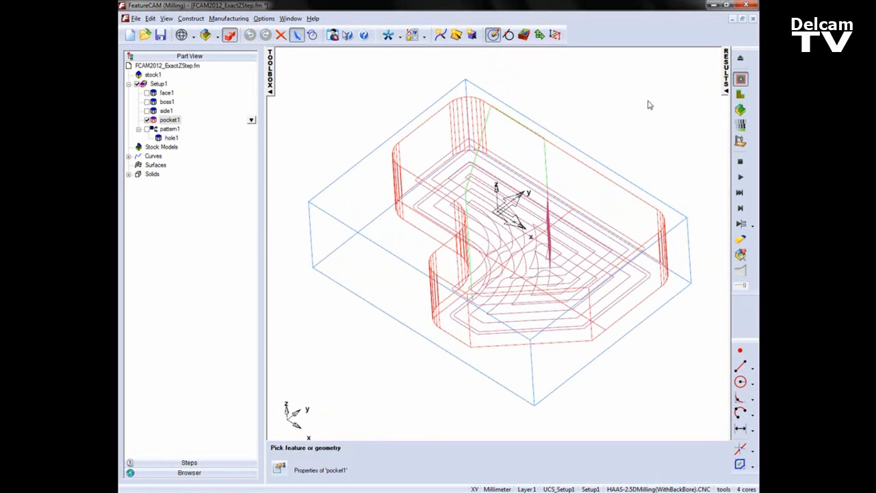
- Open the milling attributes of pocket1's rough operation and select the Rough pass Z increment attribute
{"action": "right_click", "coordinate": [169, 121]}
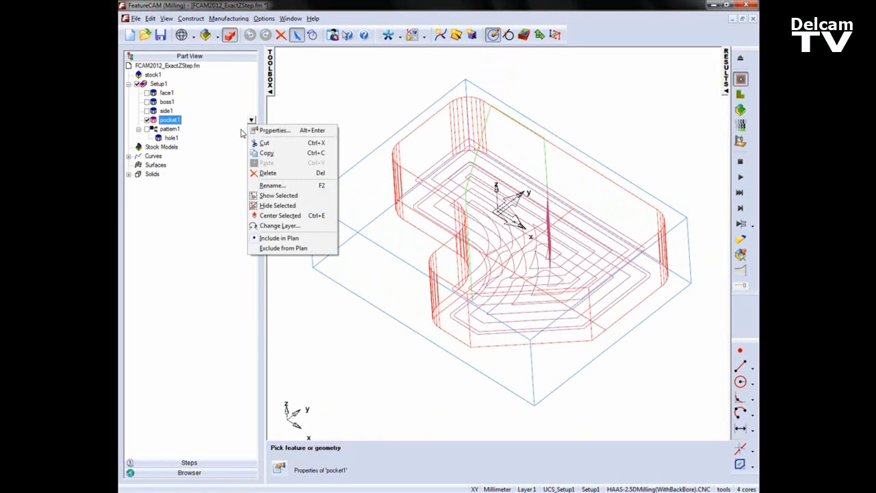
{"action": "left_click", "coordinate": [279, 134]}
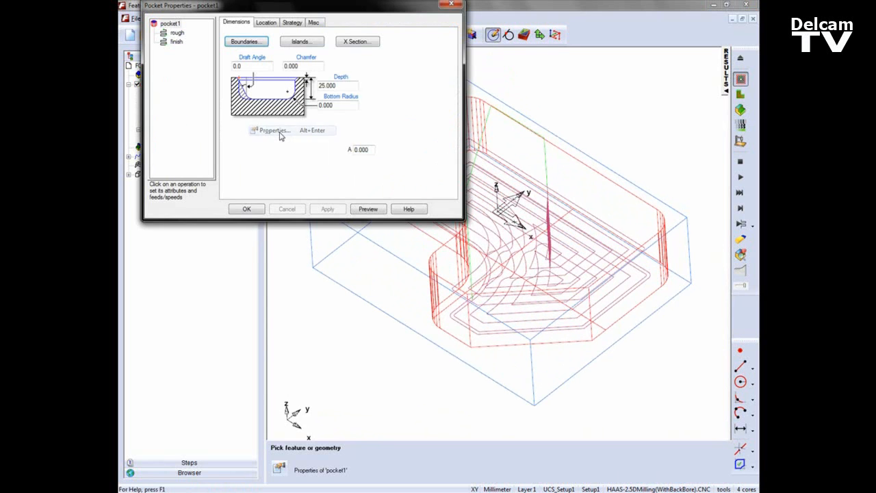
{"action": "left_click", "coordinate": [176, 33]}
{"action": "left_click", "coordinate": [299, 23]}
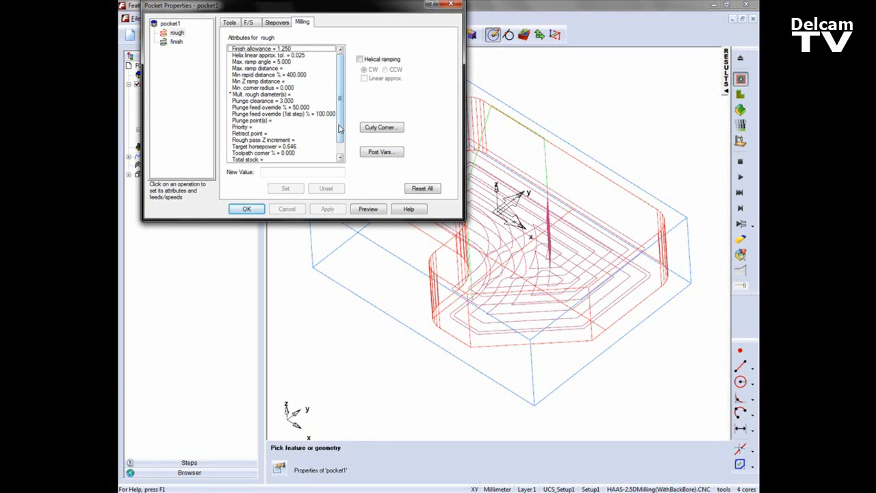
{"action": "scroll", "coordinate": [340, 128], "scroll_direction": "down", "scroll_amount": 1}
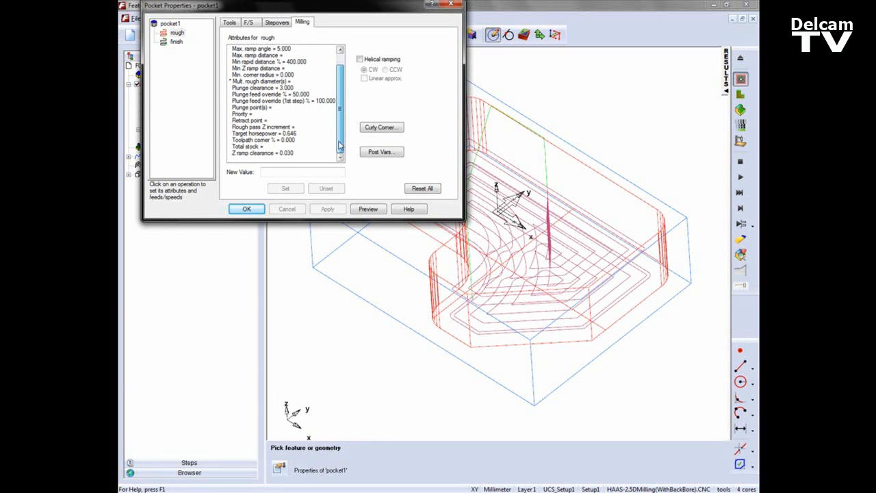
{"action": "left_click", "coordinate": [293, 127]}
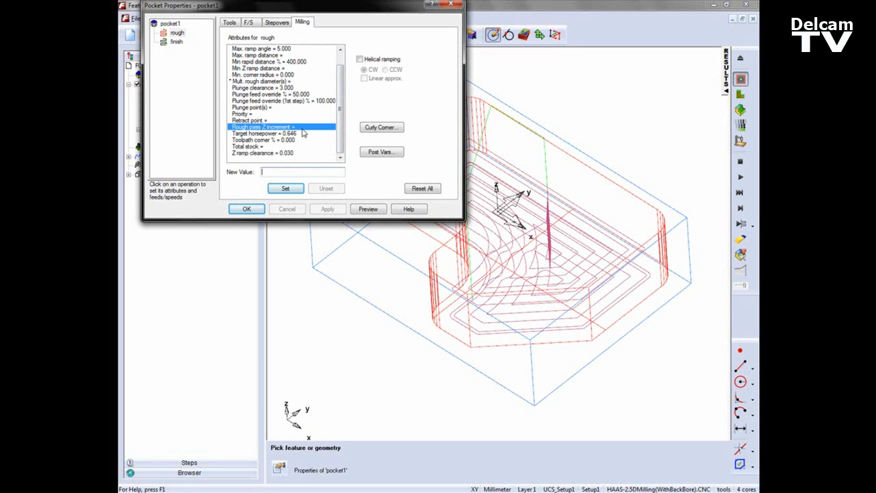
- Look at the pocket from the front, set the rough pass Z increment to 2 and apply it
{"action": "middle_click_drag", "start_coordinate": [549, 277], "coordinate": [558, 254]}
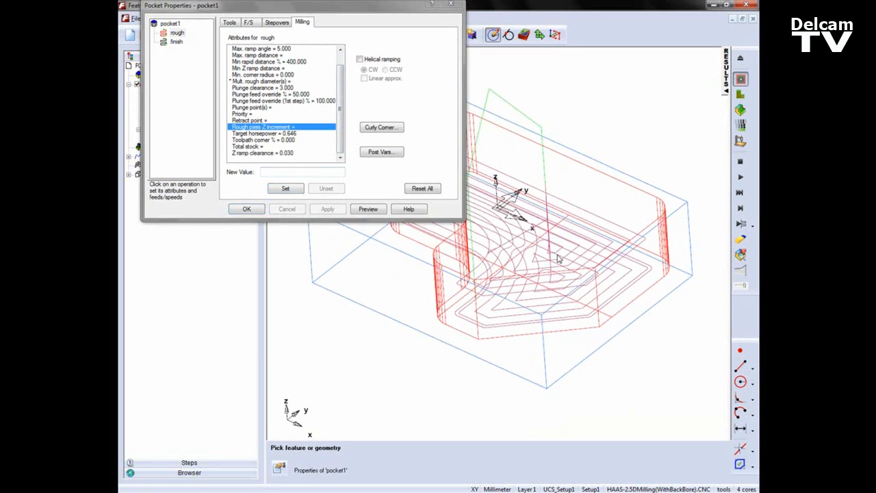
{"action": "key", "text": "ctrl+5"}
{"action": "key", "text": "ctrl+2"}
{"action": "middle_click_drag", "start_coordinate": [516, 227], "coordinate": [587, 306], "text": "shift"}
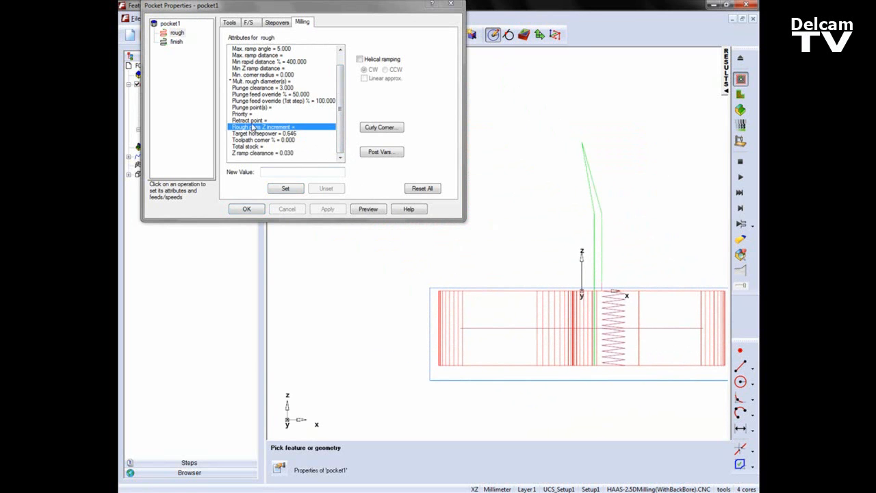
{"action": "left_click", "coordinate": [279, 172]}
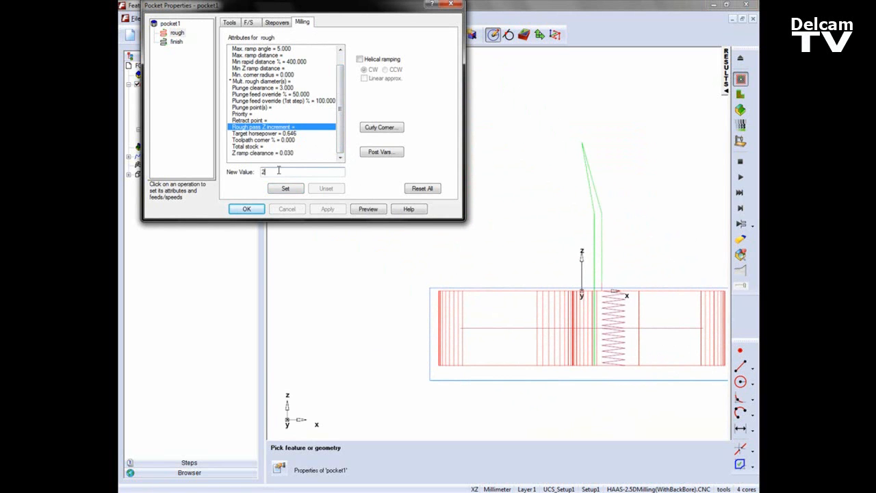
{"action": "type", "text": "2"}
{"action": "left_click", "coordinate": [285, 188]}
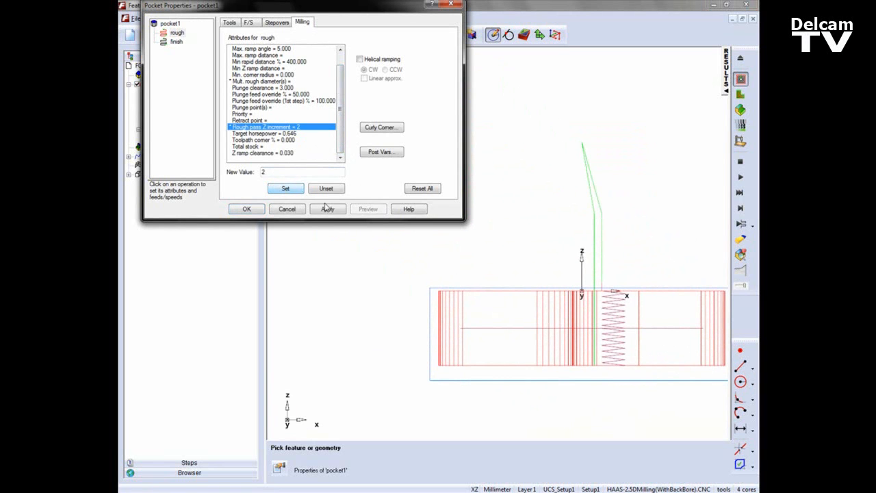
{"action": "left_click", "coordinate": [327, 209]}
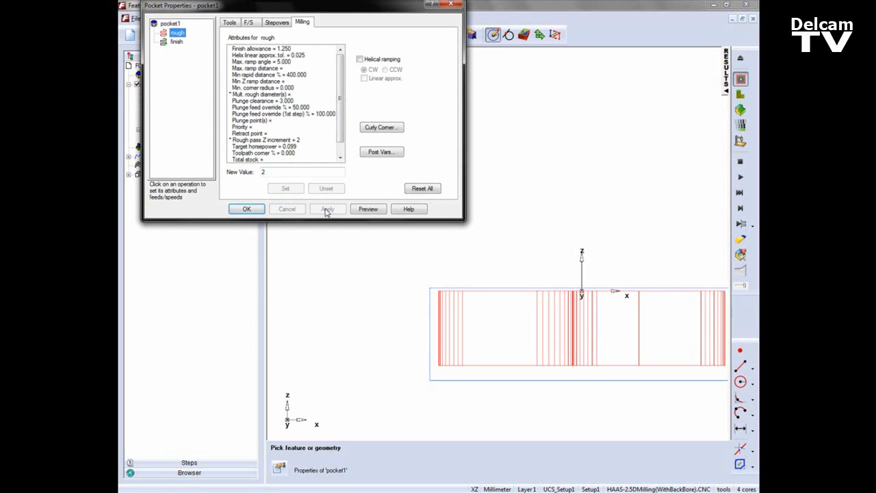
- Check pocket1's depth, preview its roughing toolpath and examine the spacing of the Z levels
{"action": "left_click", "coordinate": [177, 24]}
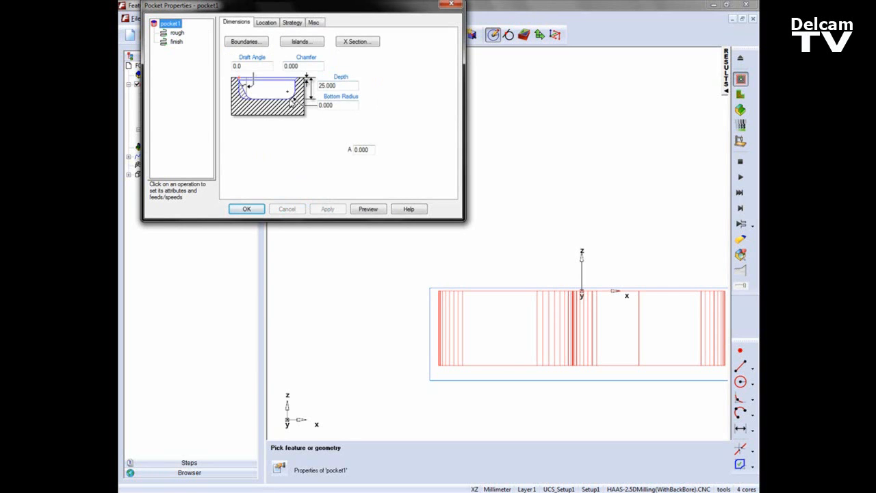
{"action": "left_click", "coordinate": [372, 211]}
{"action": "left_click", "coordinate": [176, 33]}
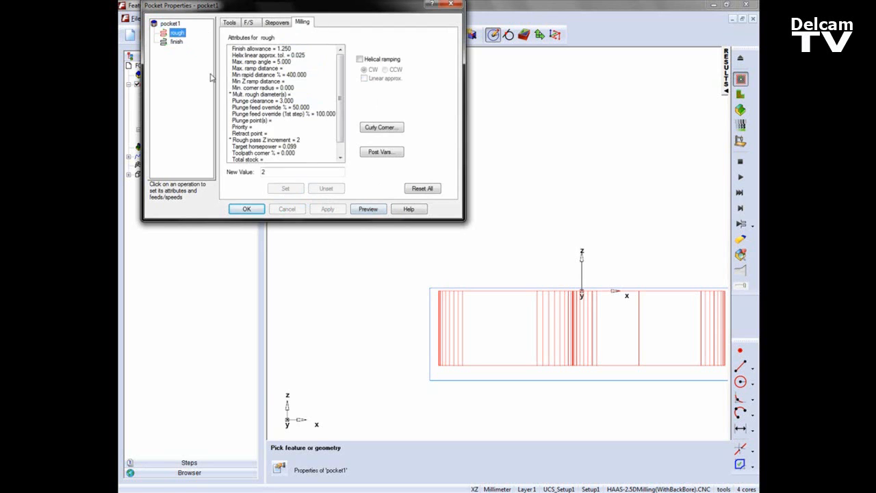
{"action": "left_click", "coordinate": [373, 211]}
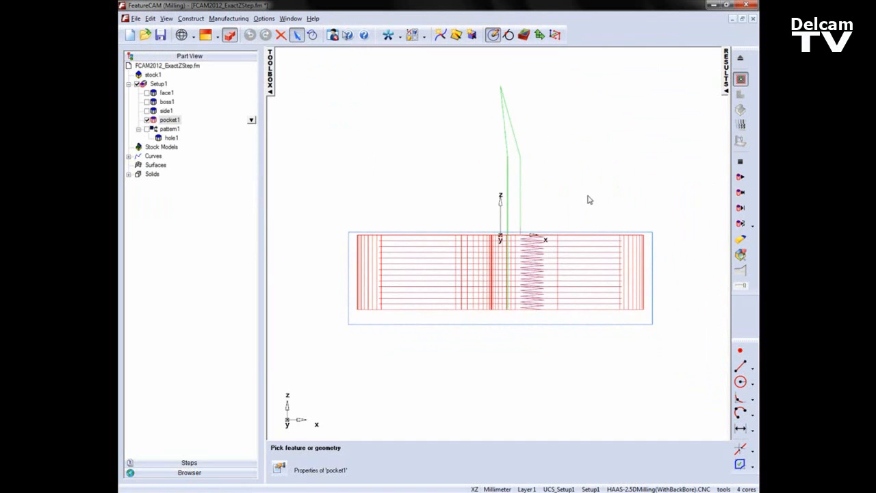
{"action": "scroll", "coordinate": [447, 240], "scroll_direction": "up", "scroll_amount": 2}
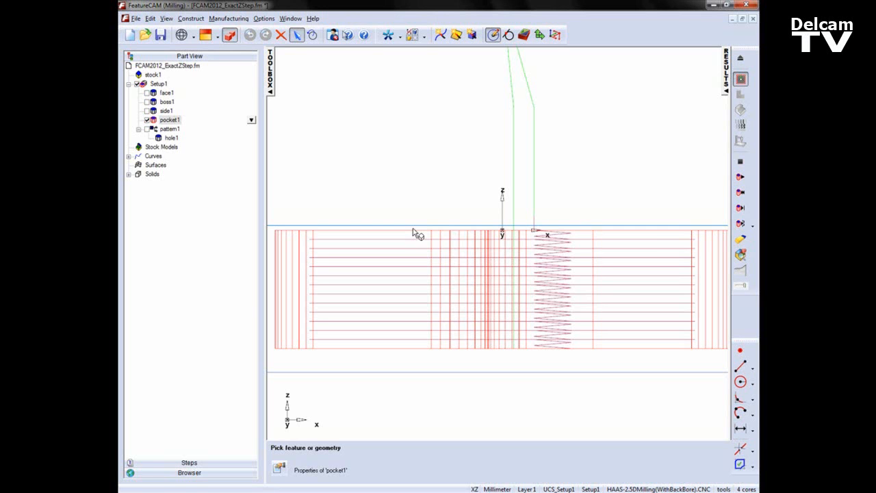
{"action": "scroll", "coordinate": [414, 234], "scroll_direction": "down", "scroll_amount": 1}
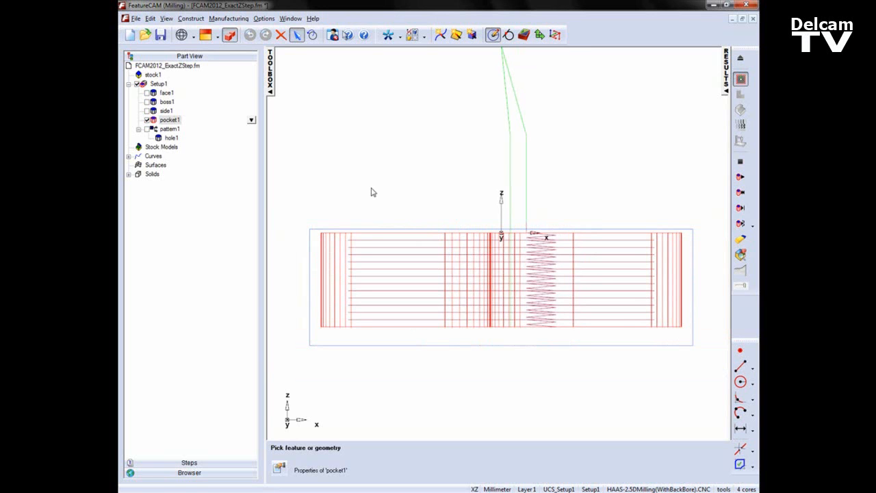
{"action": "scroll", "coordinate": [371, 192], "scroll_direction": "down", "scroll_amount": 1}
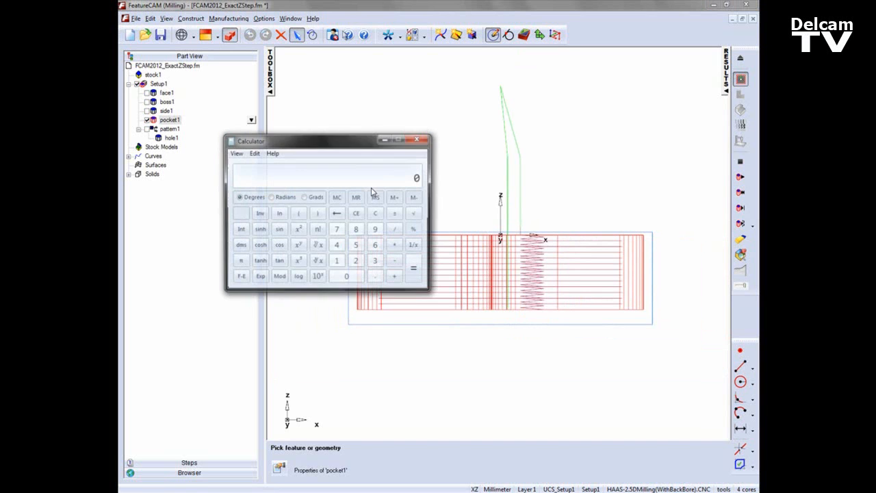
- Switch to Calculator and divide the 25 mm pocket depth by the increment of 2
{"action": "left_click_drag", "start_coordinate": [362, 142], "coordinate": [327, 58]}
{"action": "left_click", "coordinate": [321, 178]}
{"action": "left_click", "coordinate": [323, 164]}
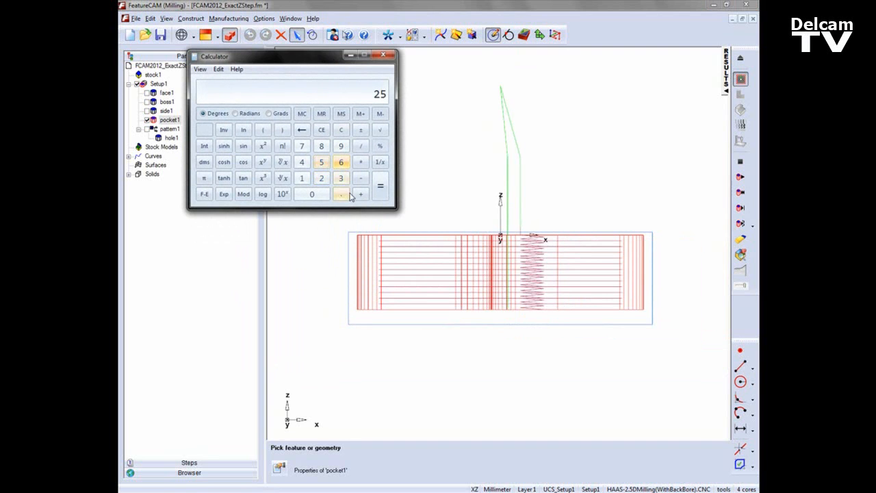
{"action": "left_click", "coordinate": [361, 146]}
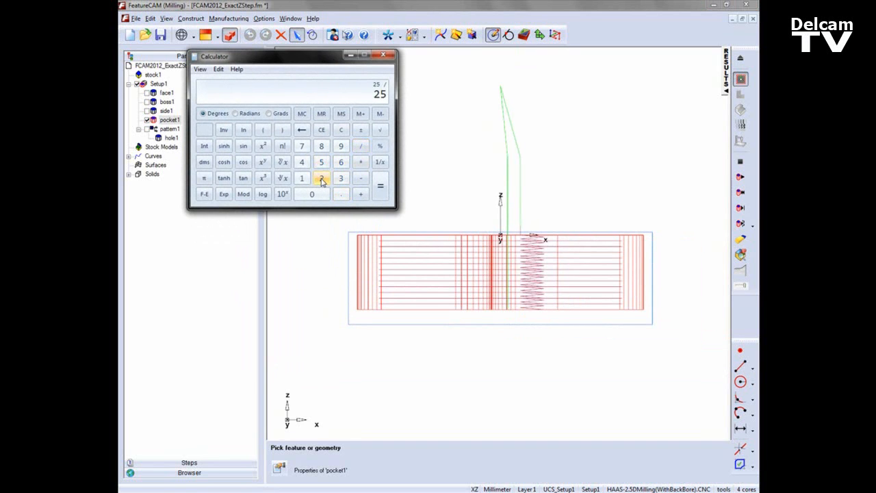
{"action": "left_click", "coordinate": [321, 179]}
{"action": "left_click", "coordinate": [380, 186]}
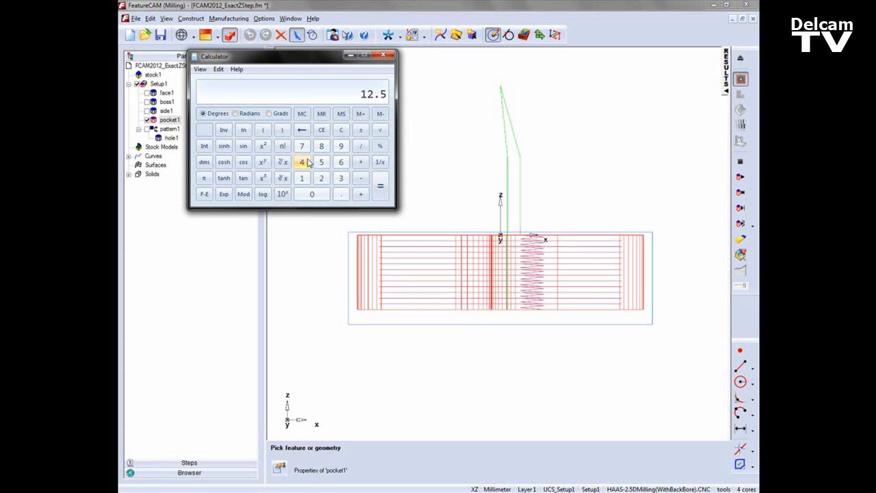
- Clear the calculation and divide the 25 mm pocket depth by 13 passes
{"action": "left_click", "coordinate": [321, 129]}
{"action": "left_click", "coordinate": [320, 178]}
{"action": "left_click", "coordinate": [321, 162]}
{"action": "left_click", "coordinate": [361, 145]}
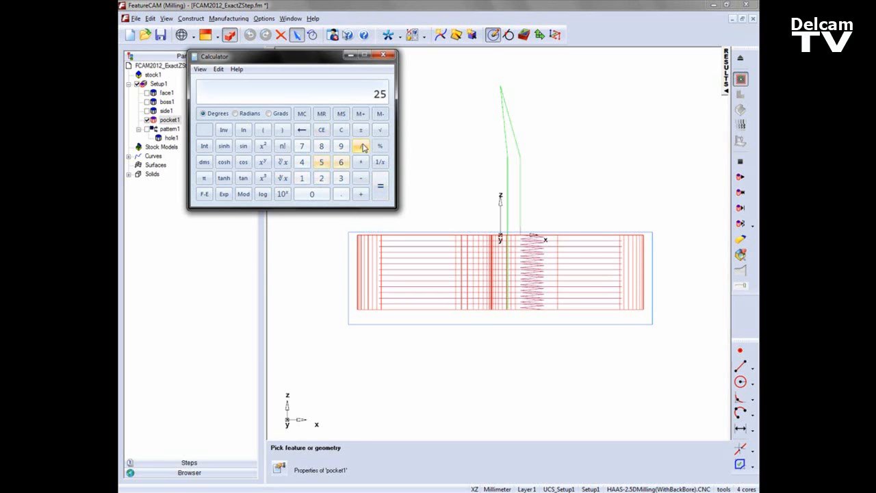
{"action": "left_click", "coordinate": [302, 177]}
{"action": "left_click", "coordinate": [340, 177]}
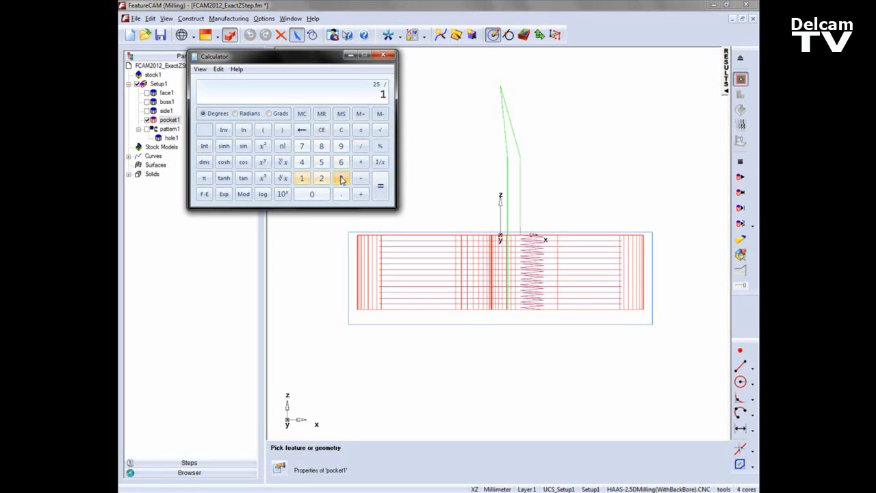
{"action": "left_click", "coordinate": [381, 186]}
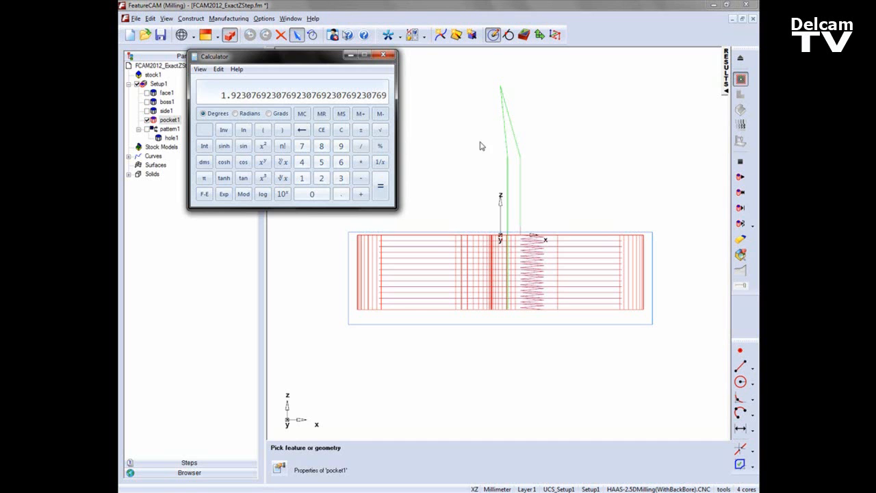
- Measure the vertical distance between two adjacent roughing passes in FeatureCAM, and undo the created dimension
{"action": "left_click", "coordinate": [752, 430]}
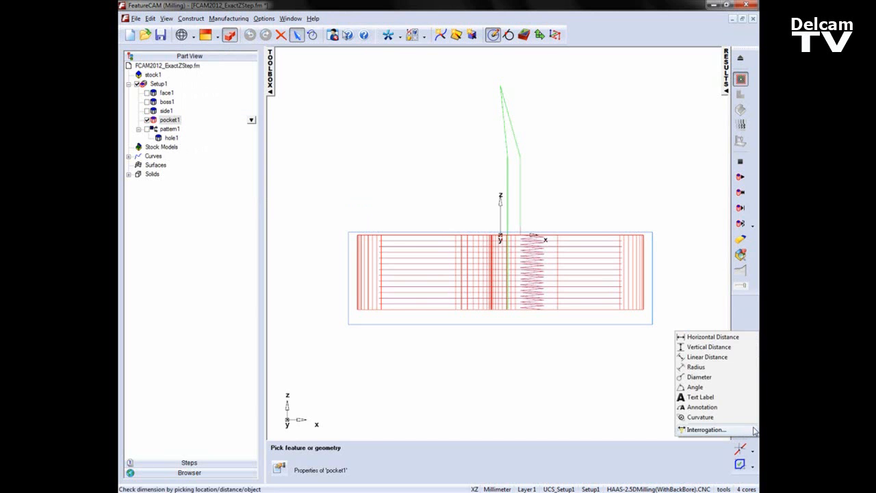
{"action": "left_click", "coordinate": [688, 355]}
{"action": "left_click", "coordinate": [387, 303]}
{"action": "left_click", "coordinate": [388, 299]}
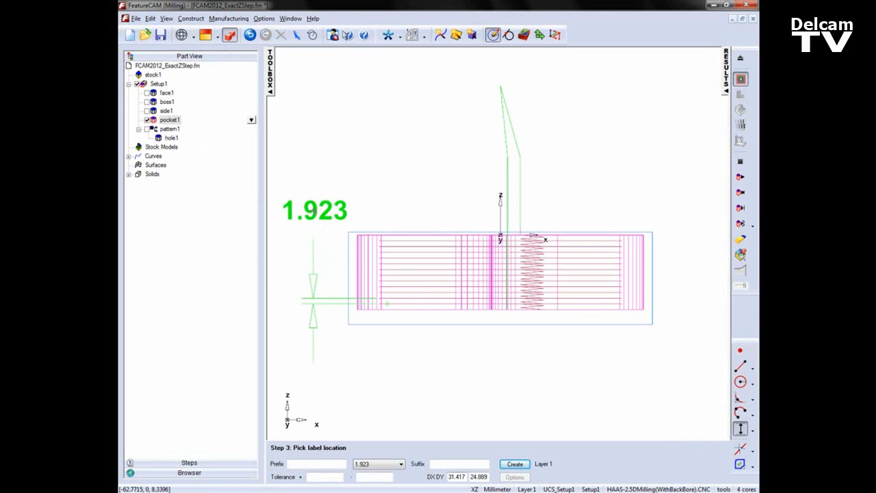
{"action": "left_click", "coordinate": [314, 211]}
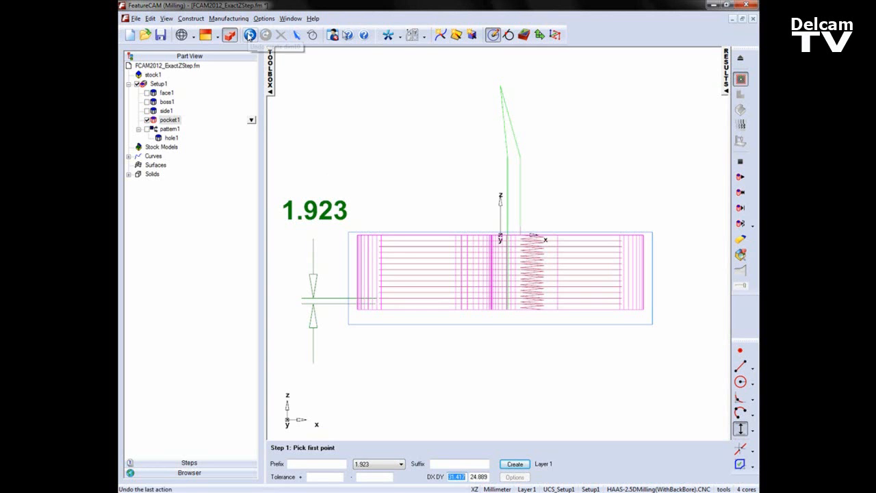
{"action": "left_click", "coordinate": [249, 35]}
- Turn off Equal depth of cut in pocket1's properties, apply the change and preview the roughing toolpath again
{"action": "right_click", "coordinate": [172, 122]}
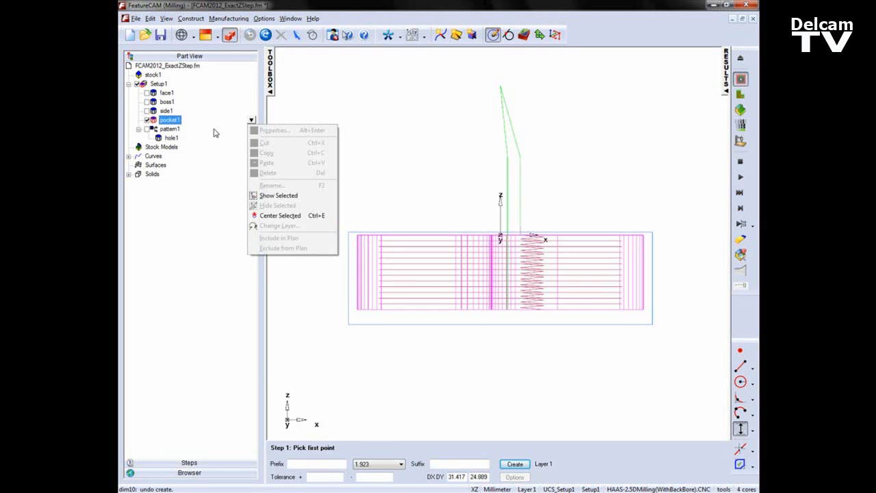
{"action": "left_click", "coordinate": [274, 130]}
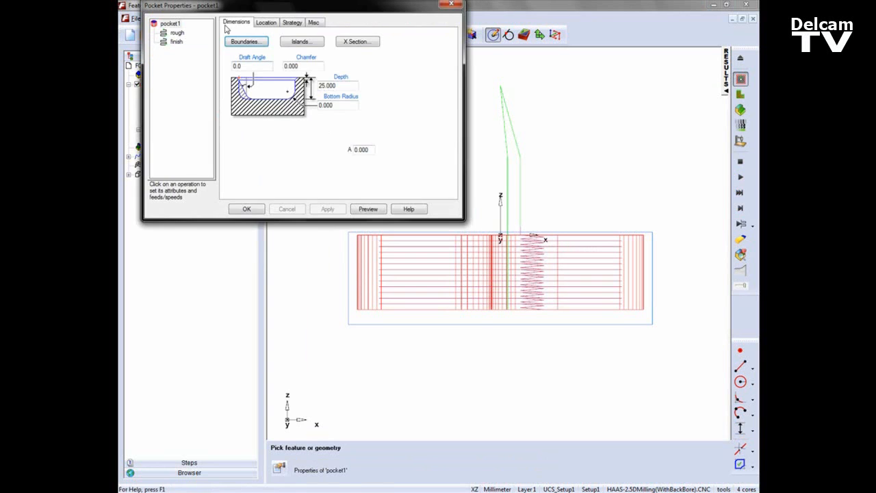
{"action": "left_click_drag", "start_coordinate": [209, 8], "coordinate": [206, 50]}
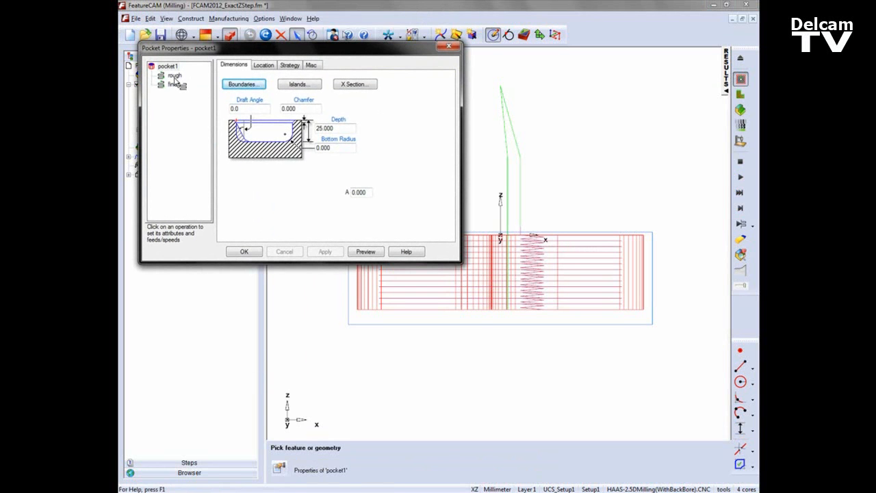
{"action": "left_click", "coordinate": [309, 66]}
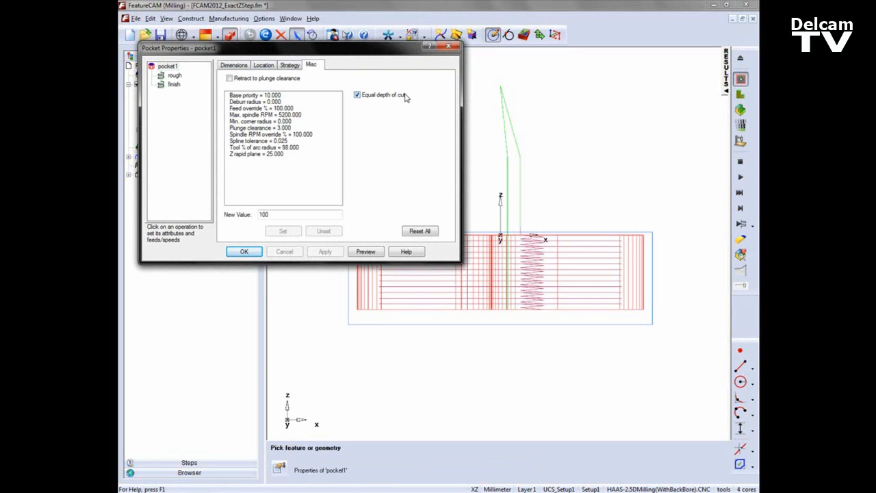
{"action": "left_click", "coordinate": [357, 96]}
{"action": "left_click", "coordinate": [324, 251]}
{"action": "left_click", "coordinate": [174, 75]}
{"action": "left_click", "coordinate": [357, 253]}
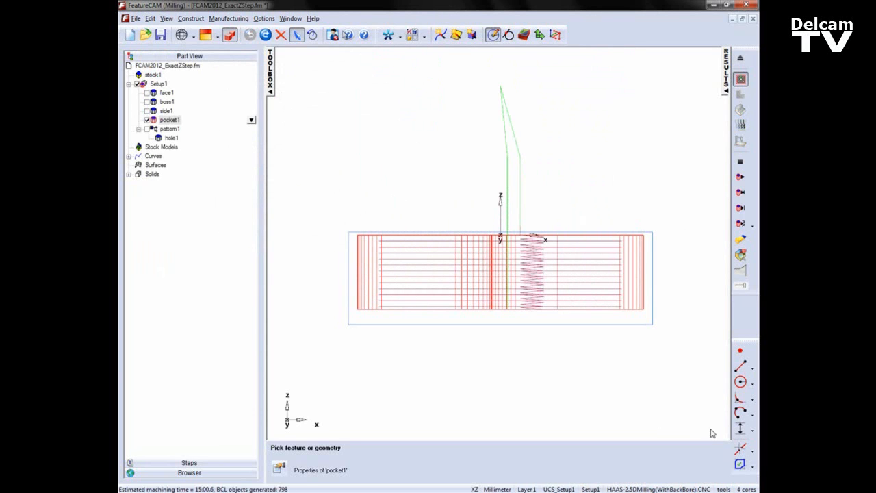
- Add vertical dimensions between two different pairs of adjacent roughing passes, placing both labels above and beside the pocket
{"action": "left_click", "coordinate": [740, 428]}
{"action": "left_click", "coordinate": [393, 295]}
{"action": "left_click", "coordinate": [393, 294]}
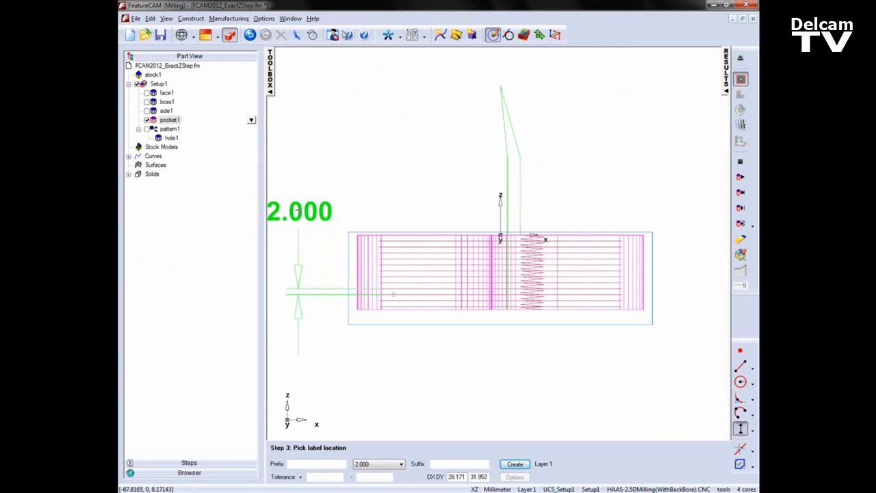
{"action": "left_click", "coordinate": [327, 220]}
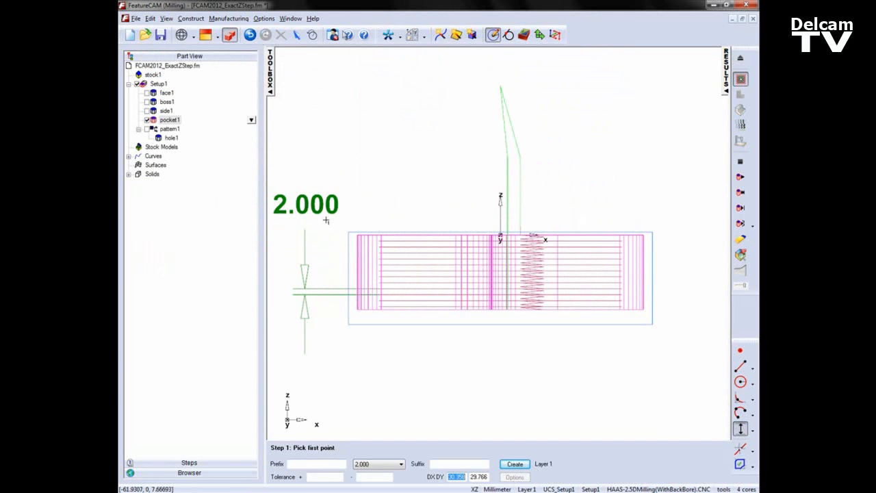
{"action": "left_click", "coordinate": [394, 285]}
{"action": "left_click", "coordinate": [394, 283]}
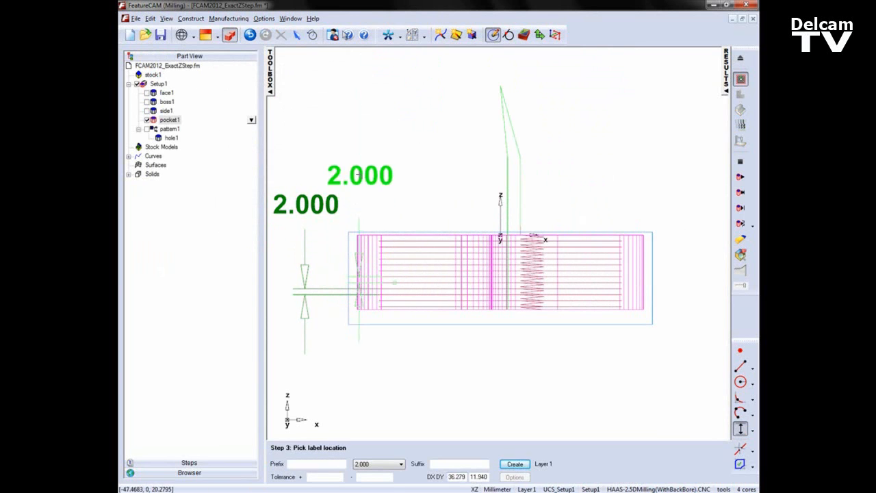
{"action": "left_click", "coordinate": [347, 166]}
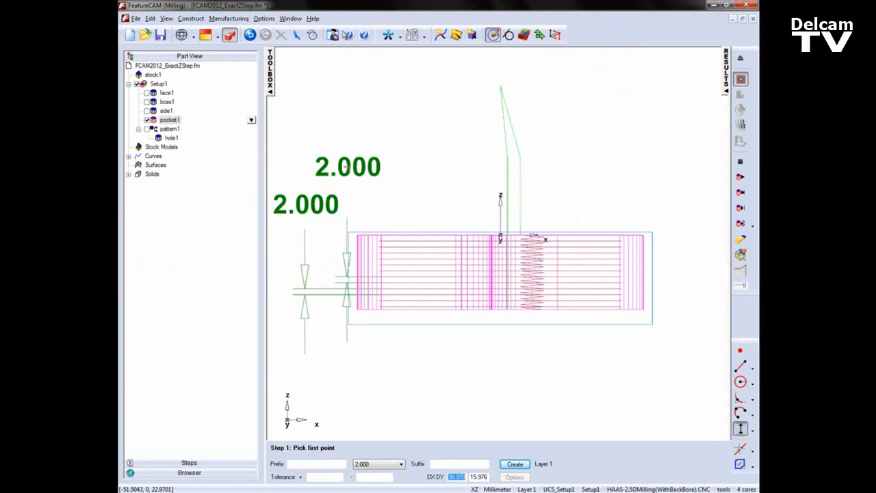
- Dimension the vertical gap between the last two roughing levels at the pocket floor, placing the label below the part
{"action": "left_click", "coordinate": [391, 305]}
{"action": "left_click", "coordinate": [389, 312]}
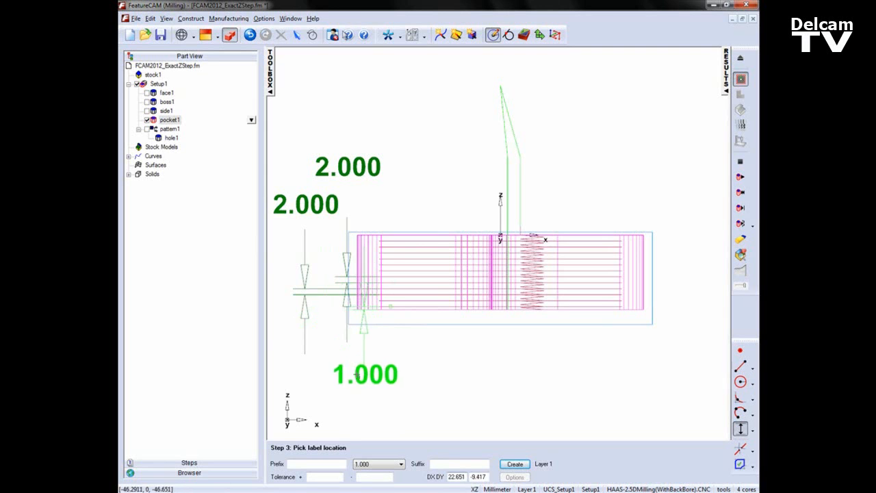
{"action": "left_click", "coordinate": [330, 373]}
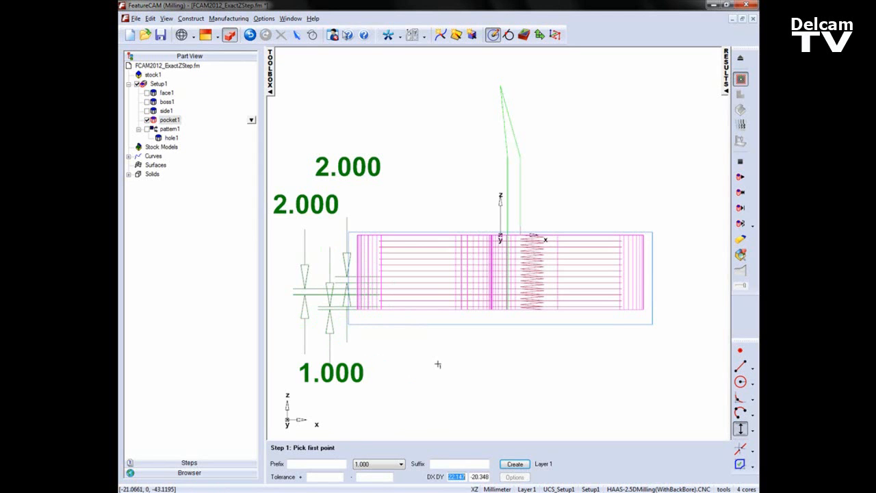
- Turn off Equal depth of cut for the rough pass in the document's milling stepover machining attributes
{"action": "left_click", "coordinate": [228, 19]}
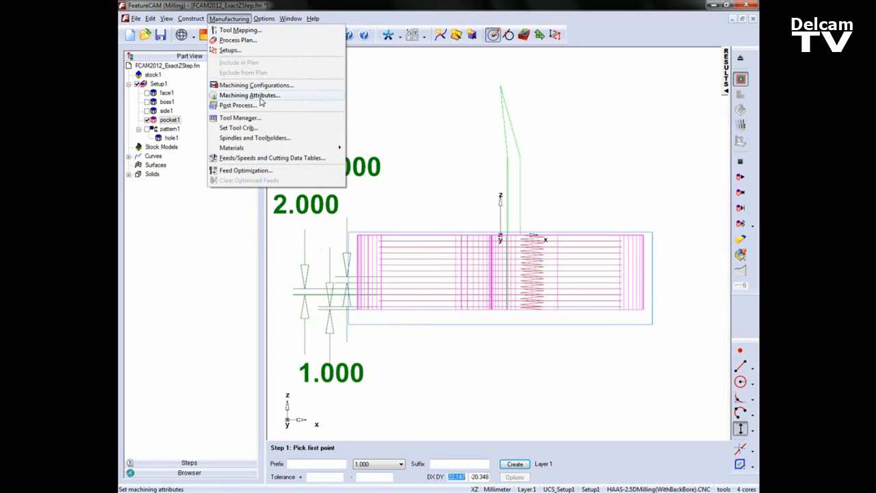
{"action": "left_click", "coordinate": [260, 97]}
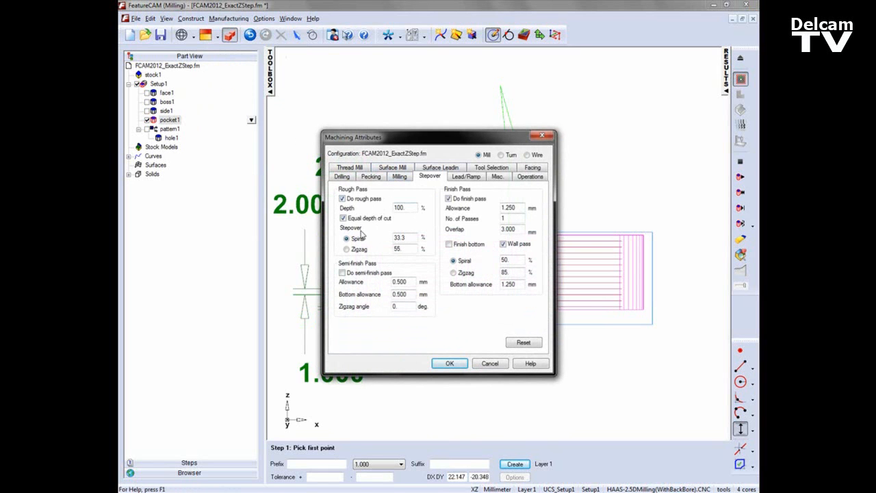
{"action": "left_click", "coordinate": [343, 218]}
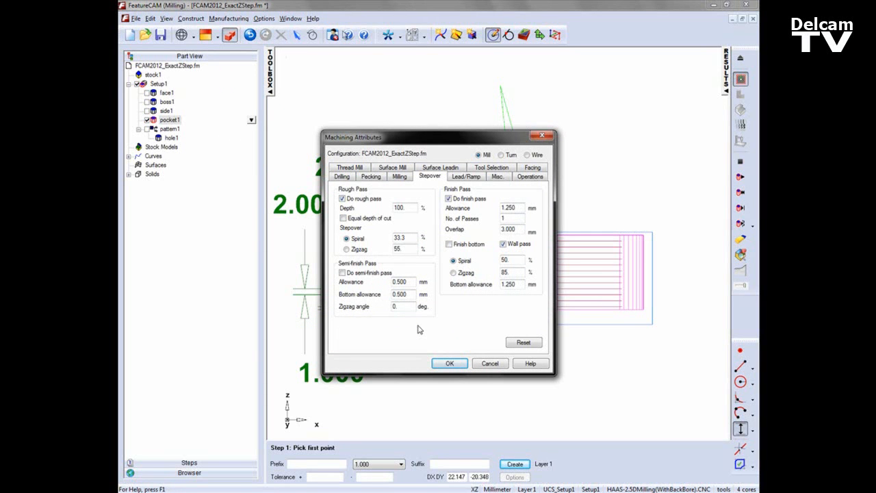